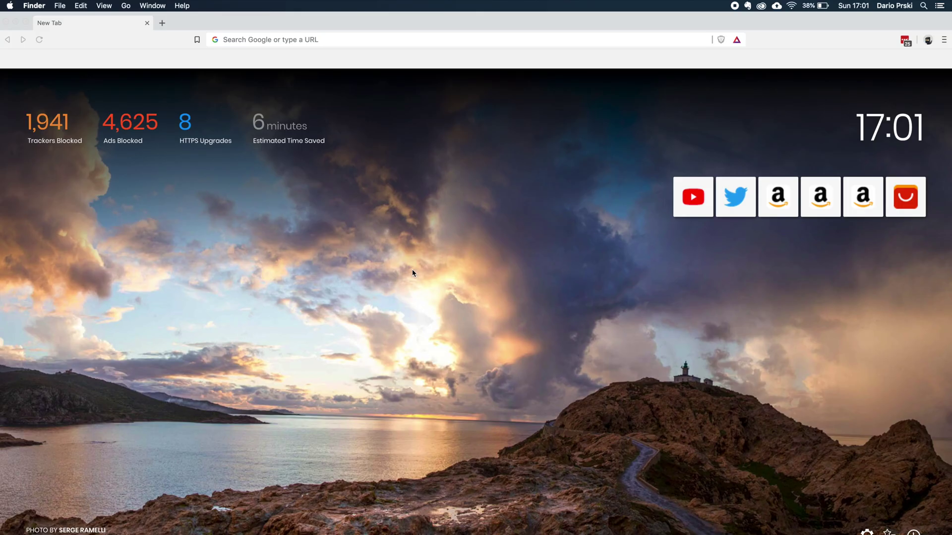
Search 'mtmr' and download MTMR.0.19.4.dmg from the Toxblh/MTMR releases page
left_click(302, 42)
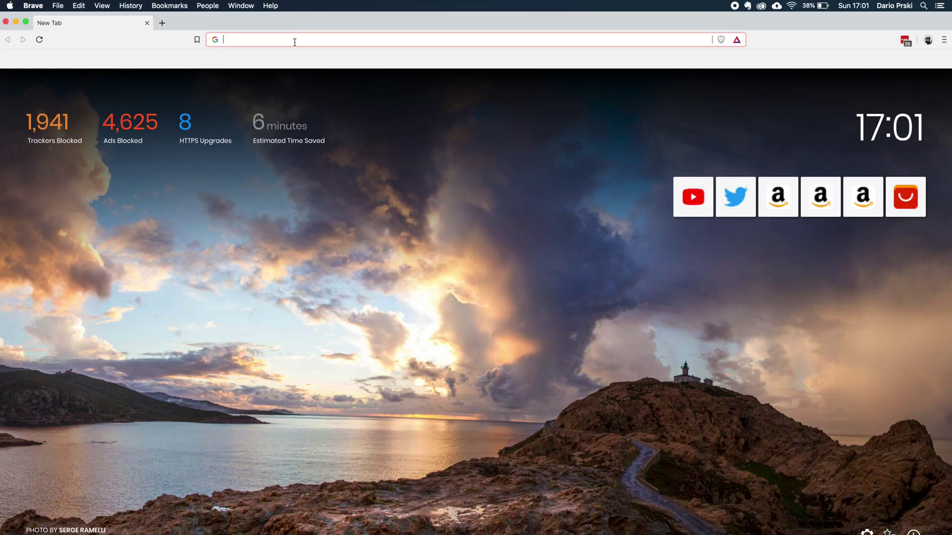
type("mtmr")
key("Return")
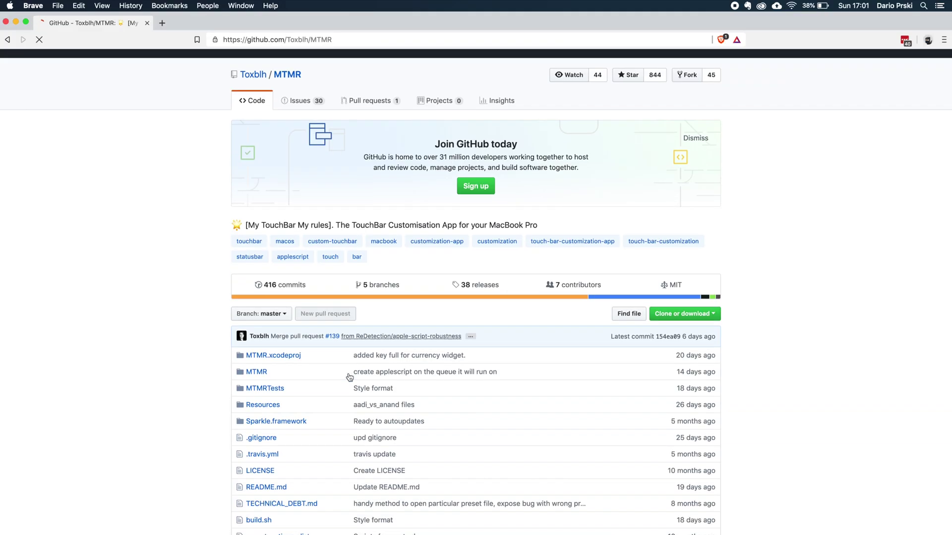
scroll(349, 377, "down", 5)
scroll(350, 378, "down", 2)
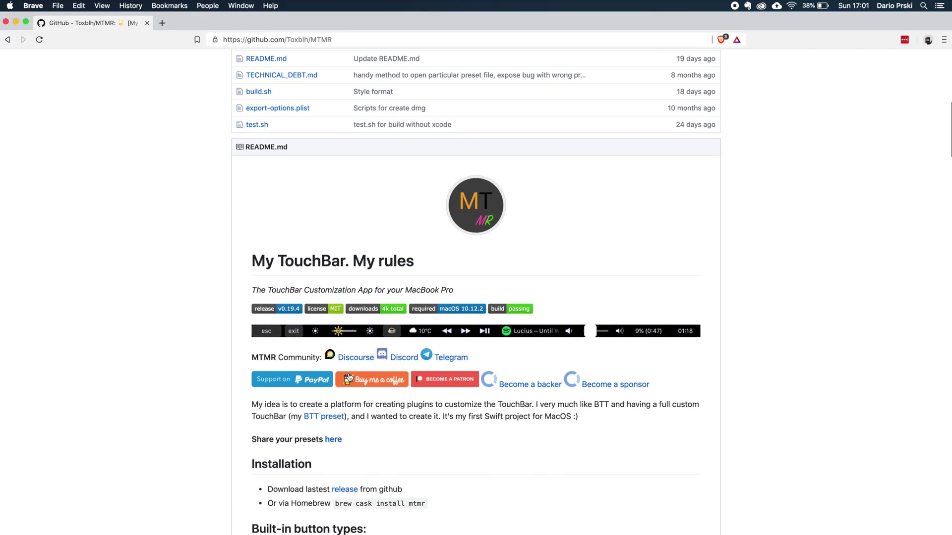
scroll(349, 377, "down", 3)
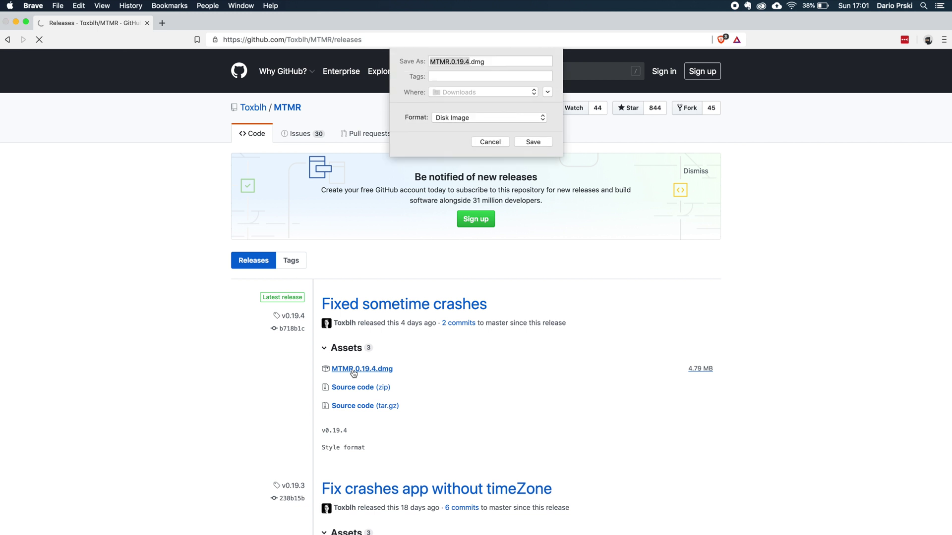
Save MTMR.0.19.4.dmg, try opening it, and dismiss the can't-be-opened warning
left_click(530, 142)
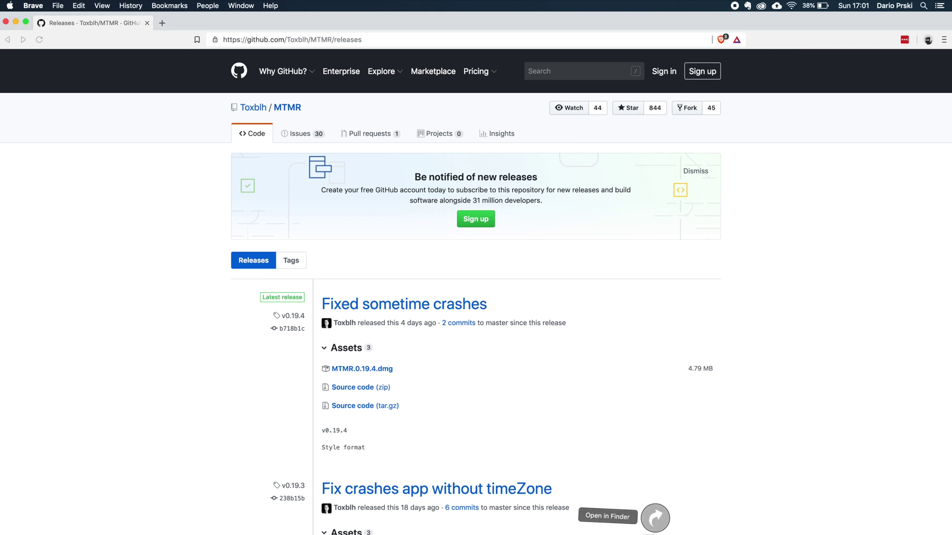
left_click(654, 529)
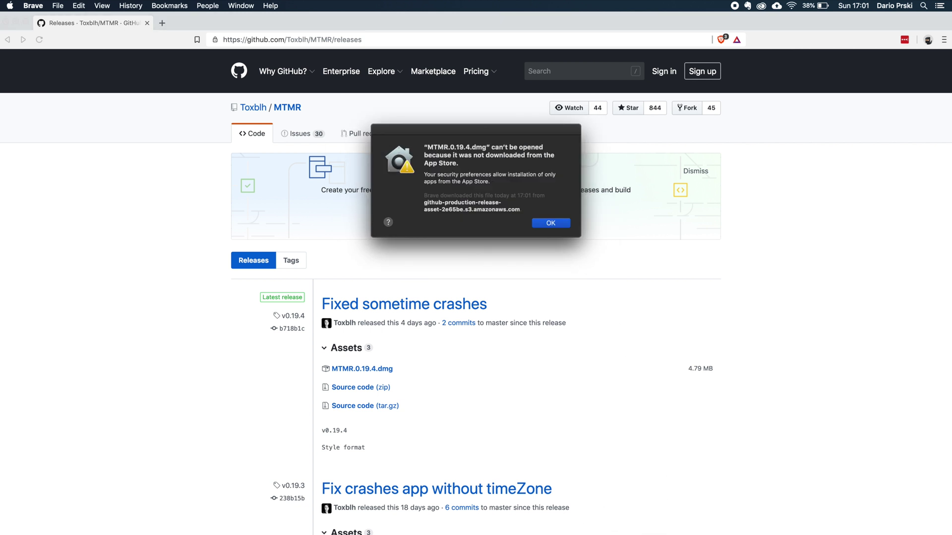
left_click(549, 224)
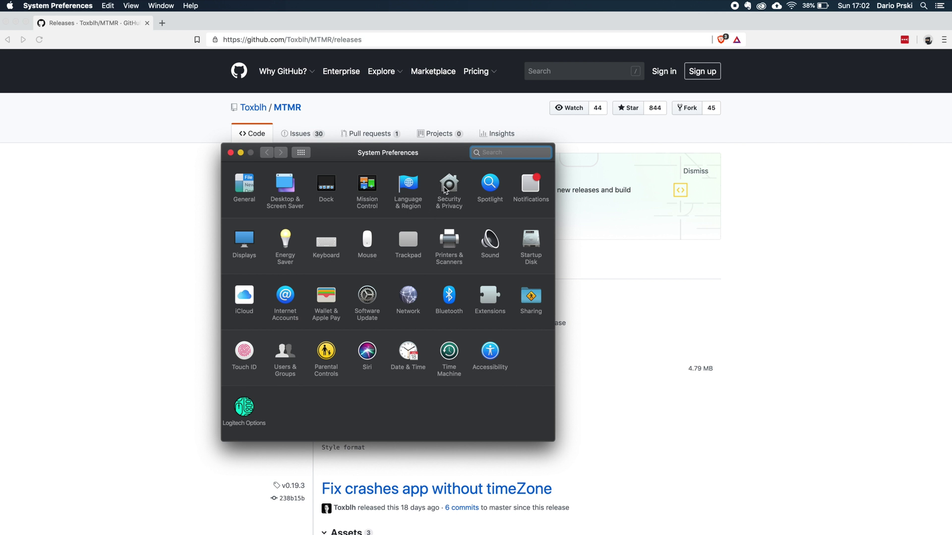
Allow and open the blocked MTMR.0.19.4.dmg with Open Anyway in Security & Privacy
left_click(445, 190)
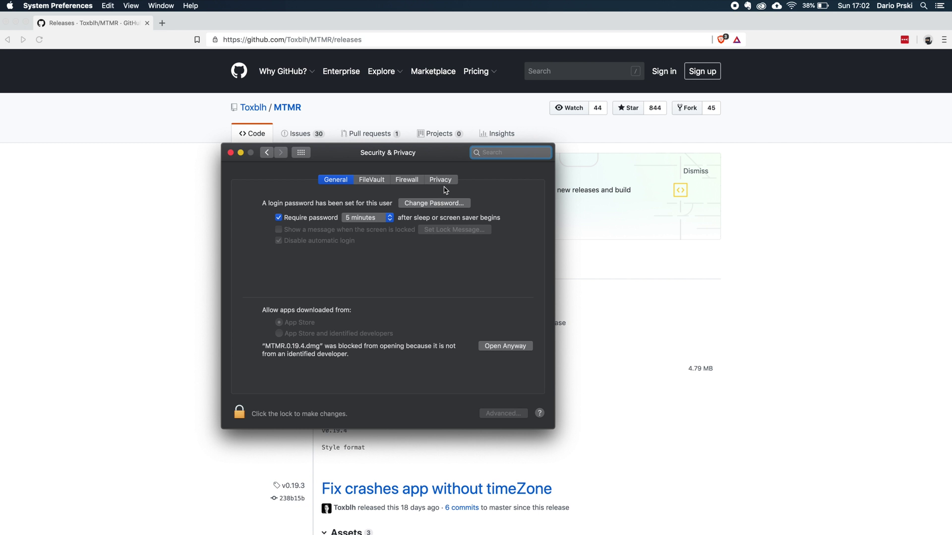
left_click(492, 348)
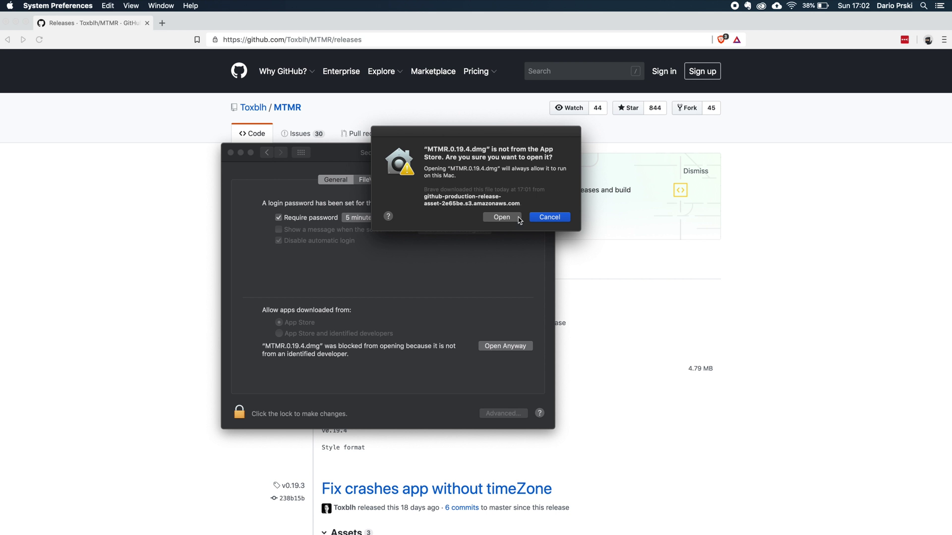
left_click(503, 217)
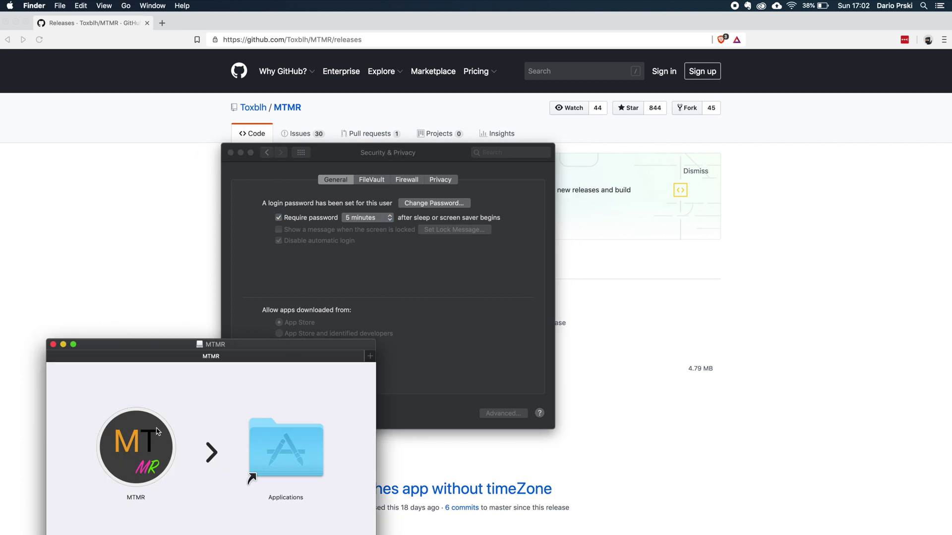
Copy MTMR into the Applications folder and launch it from there
left_click_drag(138, 445, 281, 448)
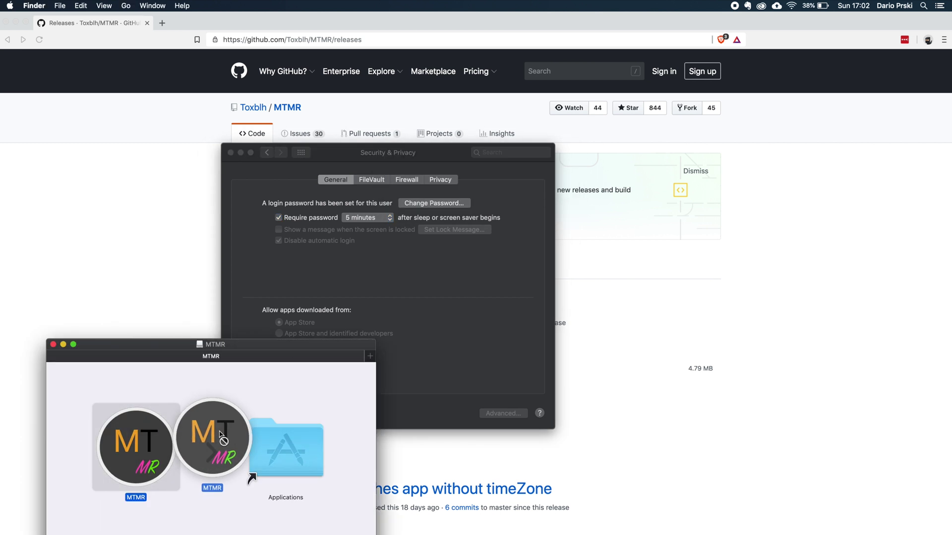
double_click(272, 456)
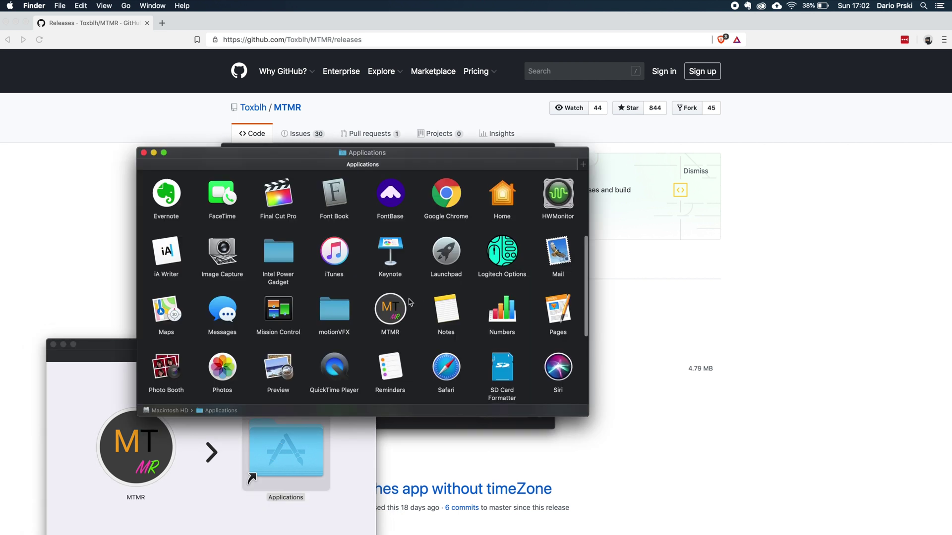
double_click(390, 316)
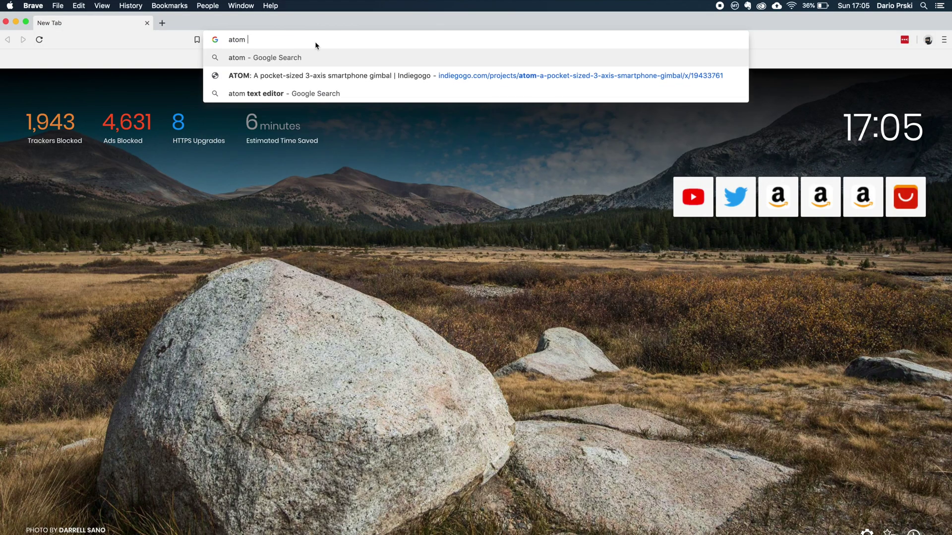
type("exteditor")
Search 'atom text editor' and save atom-mac.zip from atom.io to Downloads
key("Return")
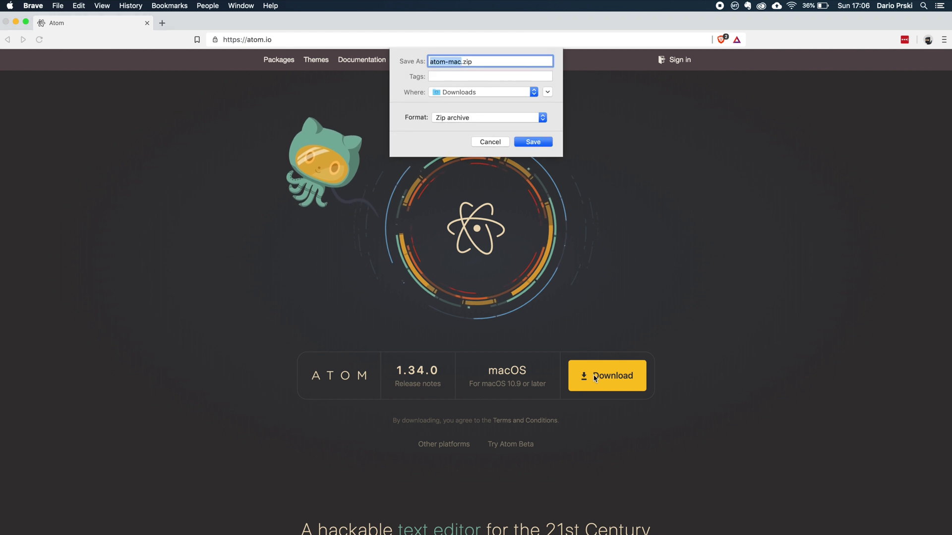
left_click(531, 141)
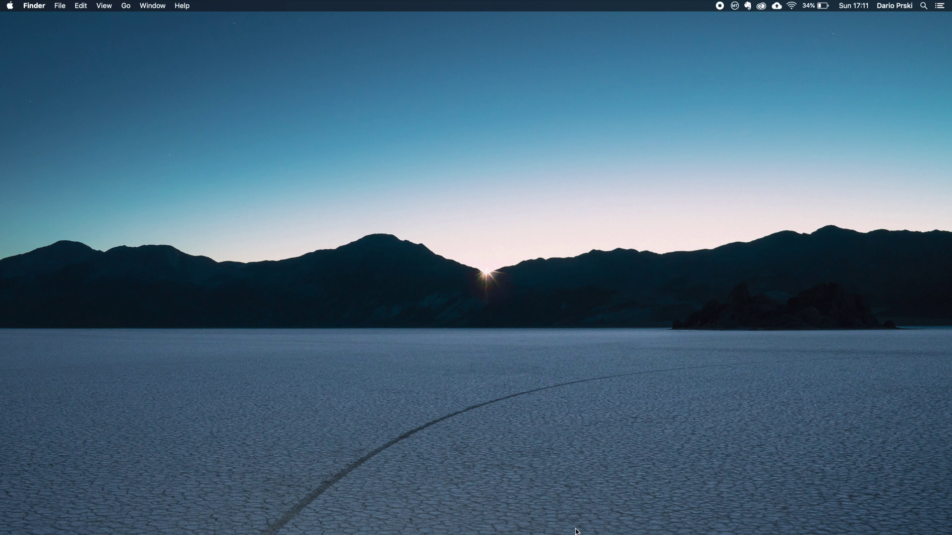
Open items.json from MTMR Preferences, declining the git tools and closing the Welcome tab
left_click(735, 6)
left_click(740, 18)
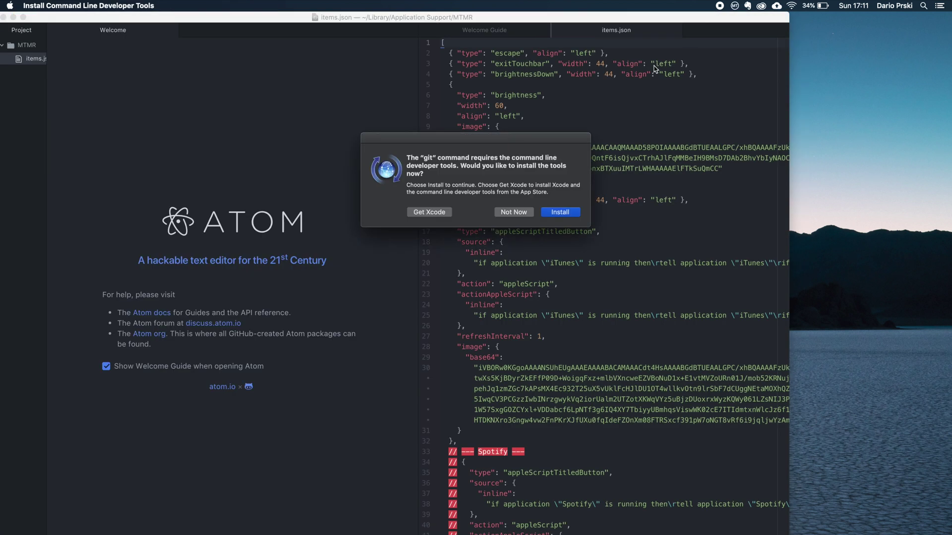
left_click(519, 215)
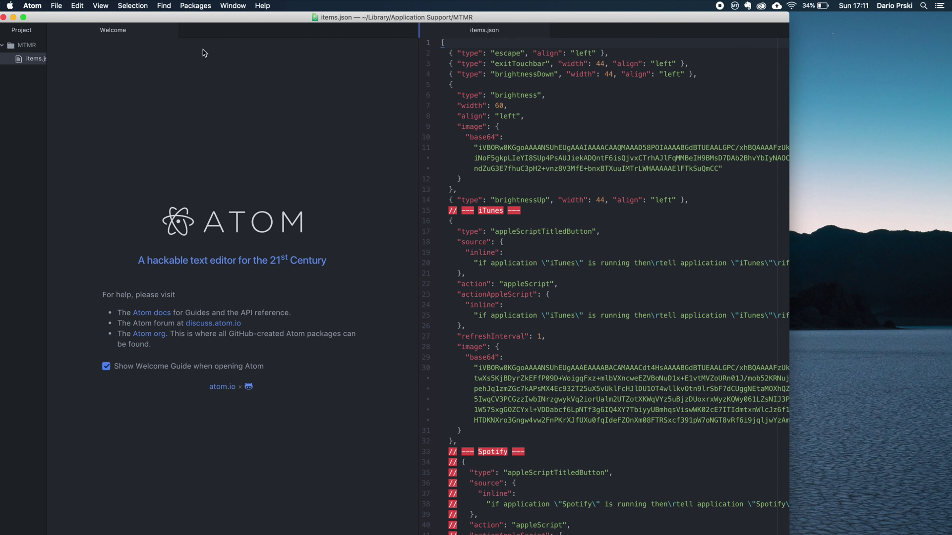
left_click(171, 31)
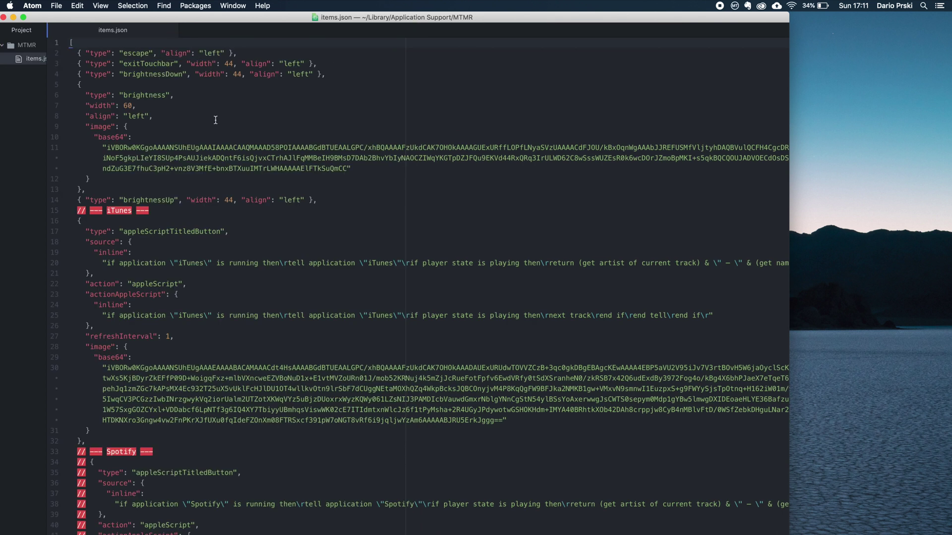
scroll(231, 253, "down", 5)
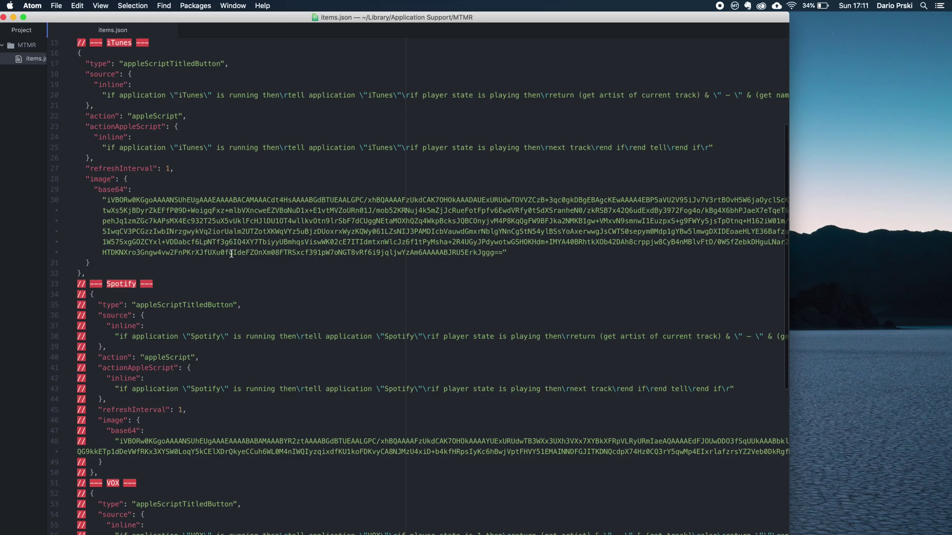
scroll(230, 253, "down", 3)
scroll(231, 254, "down", 5)
scroll(230, 254, "up", 10)
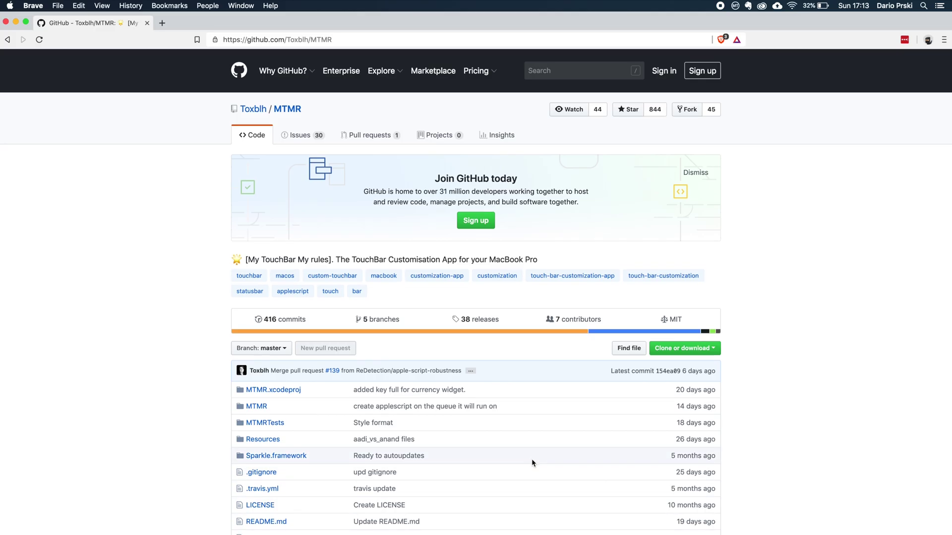
scroll(533, 463, "down", 5)
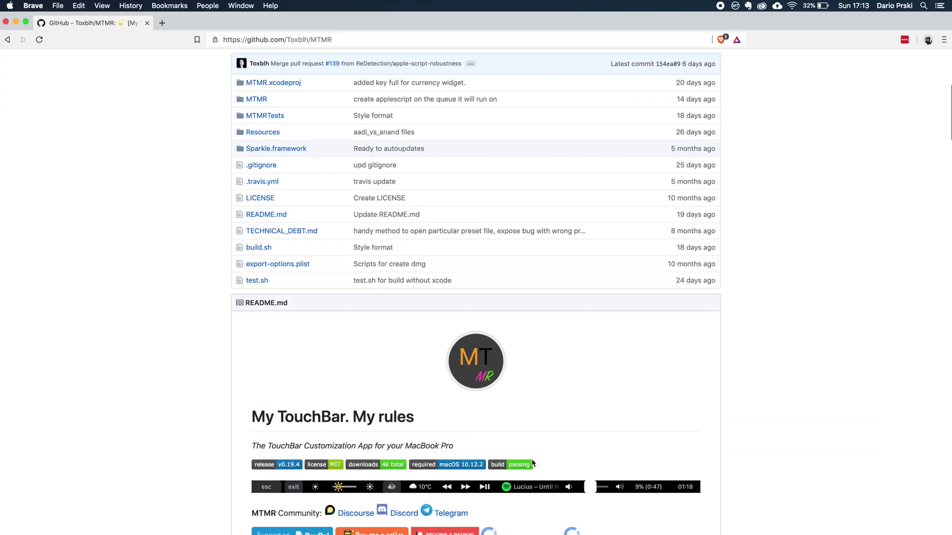
scroll(532, 464, "down", 5)
scroll(532, 459, "down", 1)
scroll(532, 459, "down", 2)
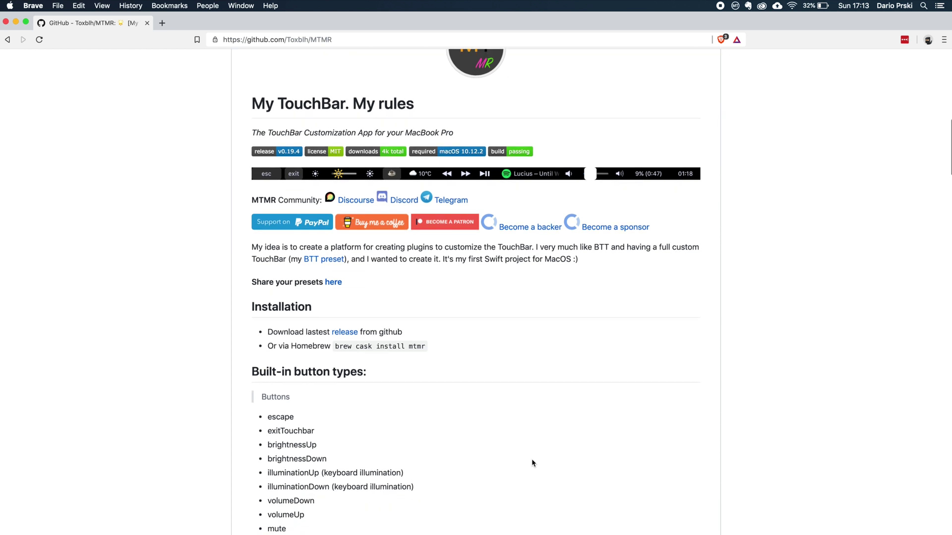
scroll(531, 461, "down", 3)
scroll(532, 463, "down", 1)
scroll(531, 463, "down", 2)
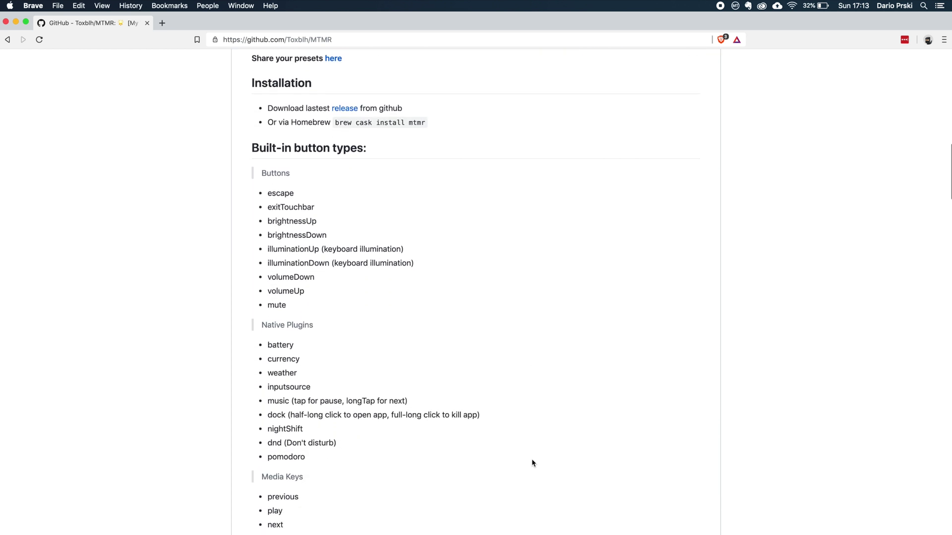
scroll(532, 463, "down", 1)
scroll(532, 463, "down", 2)
scroll(531, 463, "down", 3)
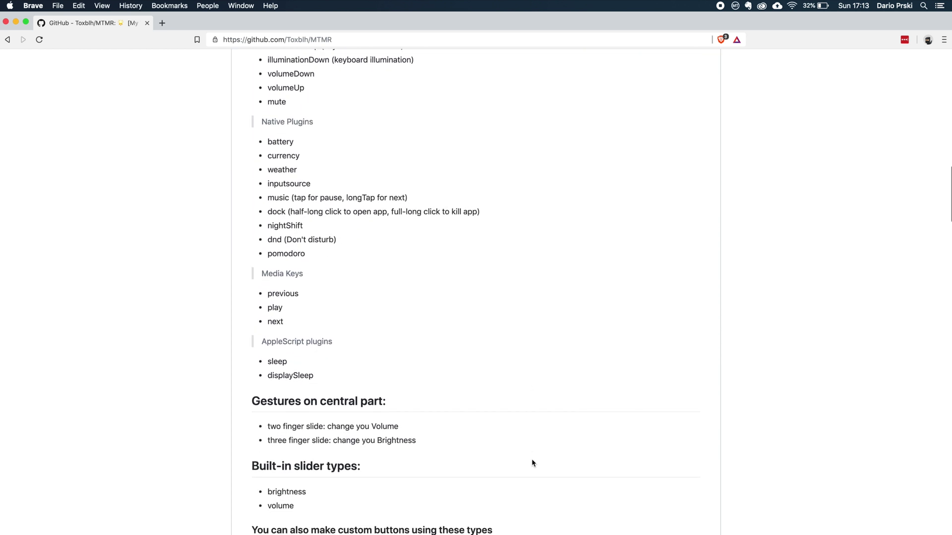
scroll(532, 462, "down", 1)
scroll(532, 462, "down", 2)
scroll(531, 462, "down", 3)
scroll(532, 463, "down", 2)
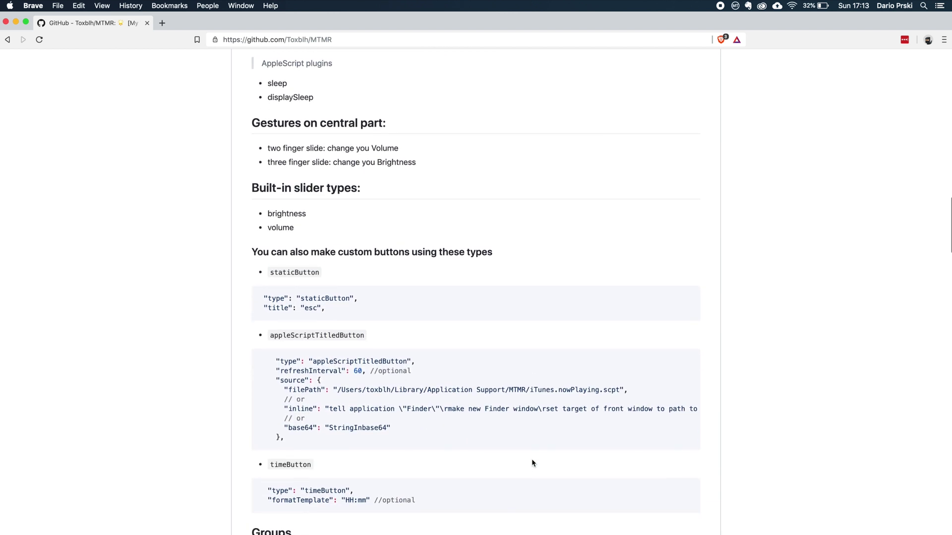
scroll(531, 463, "down", 3)
scroll(532, 463, "down", 2)
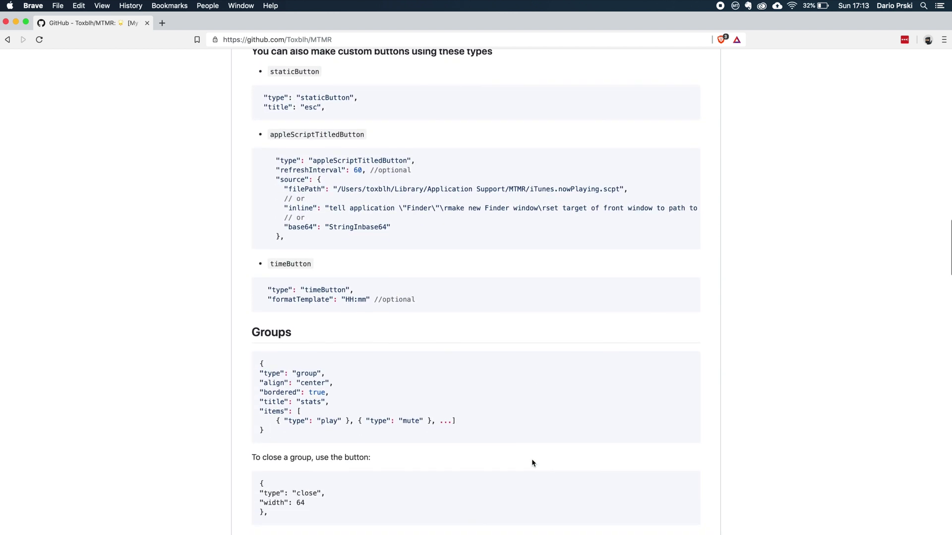
scroll(532, 463, "down", 3)
scroll(532, 462, "down", 2)
scroll(532, 463, "down", 1)
scroll(532, 462, "down", 4)
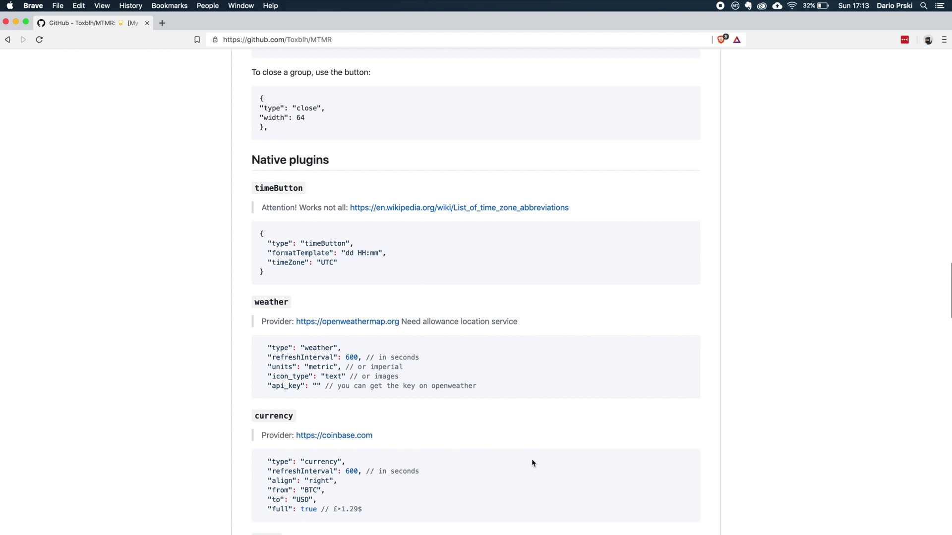
scroll(531, 463, "down", 2)
scroll(532, 463, "down", 1)
scroll(532, 462, "down", 5)
scroll(532, 462, "down", 1)
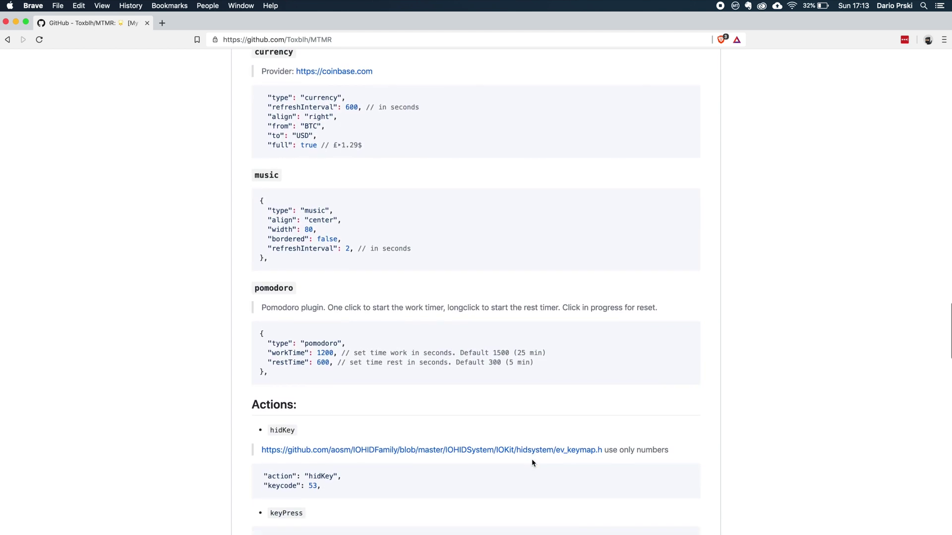
scroll(532, 463, "down", 1)
scroll(532, 463, "down", 4)
scroll(532, 463, "down", 1)
scroll(531, 462, "down", 2)
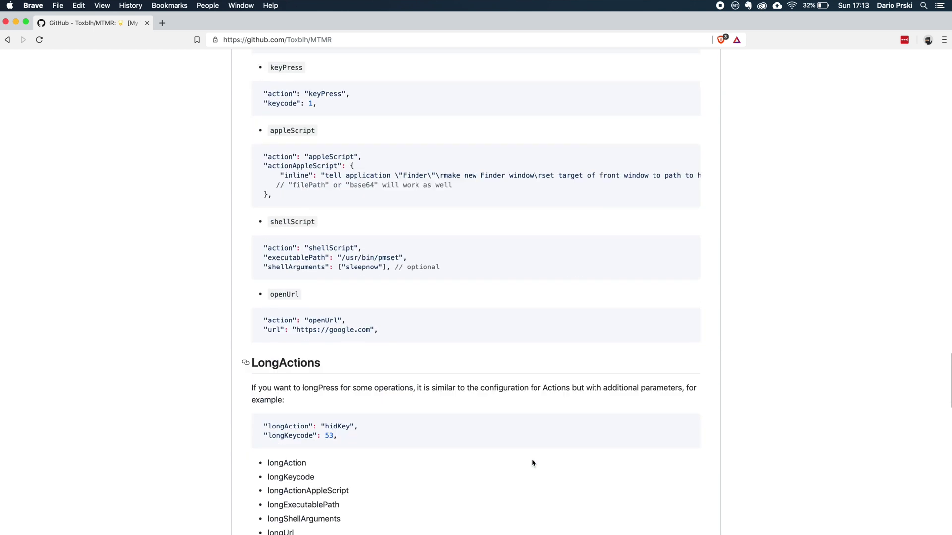
scroll(532, 463, "down", 5)
scroll(532, 463, "down", 1)
scroll(531, 463, "down", 2)
scroll(532, 463, "down", 5)
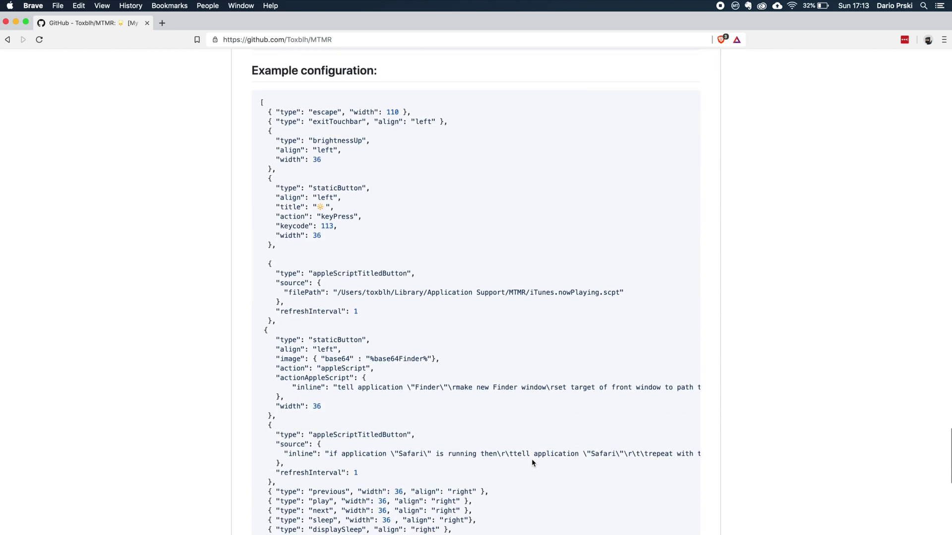
scroll(532, 462, "down", 3)
scroll(532, 462, "down", 4)
scroll(532, 463, "down", 1)
scroll(531, 462, "down", 1)
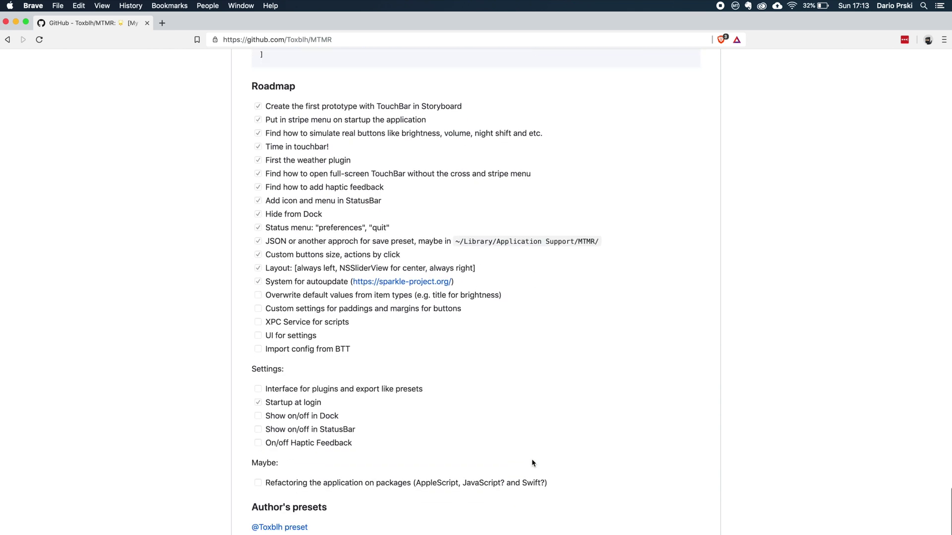
scroll(531, 463, "down", 1)
scroll(532, 463, "up", 5)
scroll(532, 463, "up", 4)
scroll(531, 463, "up", 5)
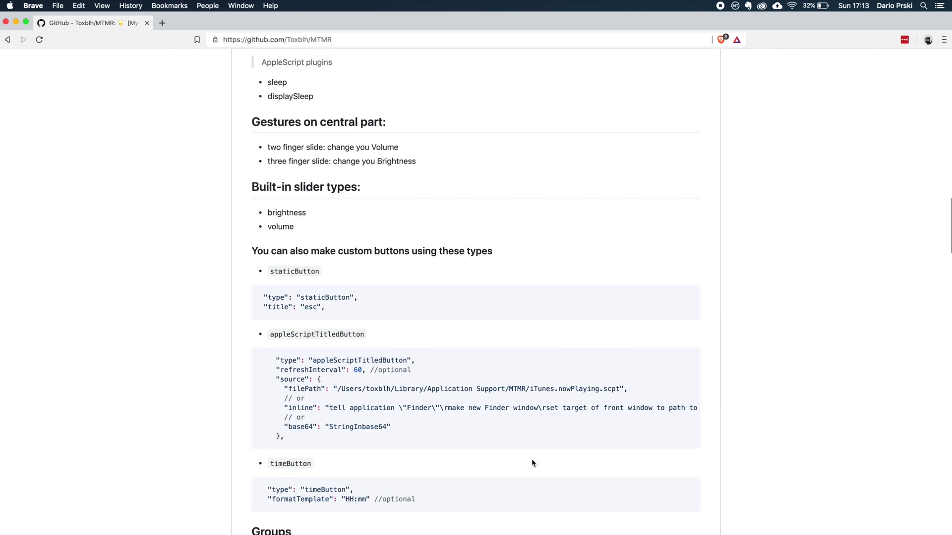
scroll(532, 462, "up", 1)
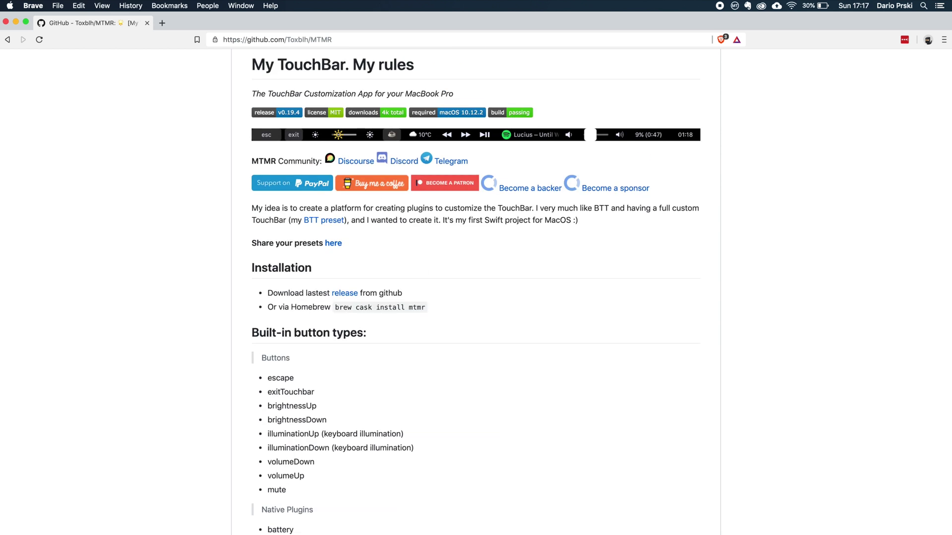
scroll(291, 208, "down", 3)
scroll(291, 208, "down", 1)
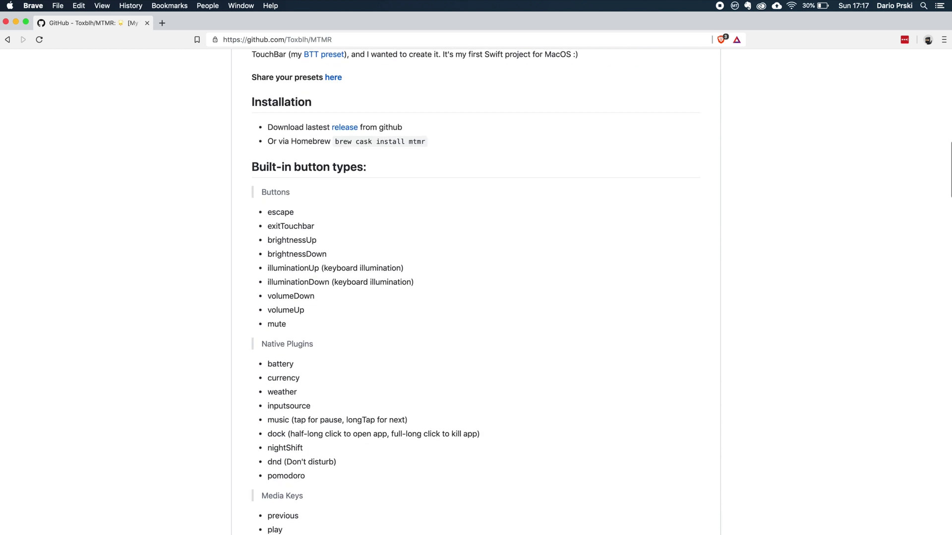
scroll(290, 209, "down", 3)
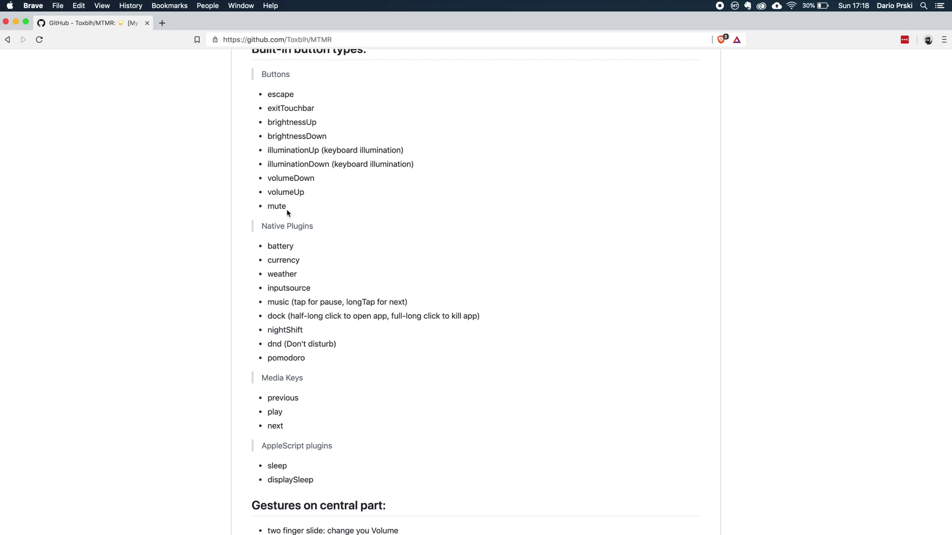
After reading the MTMR README, switch back to the Atom items.json window through Mission Control
key("ctrl+Up")
left_click(266, 308)
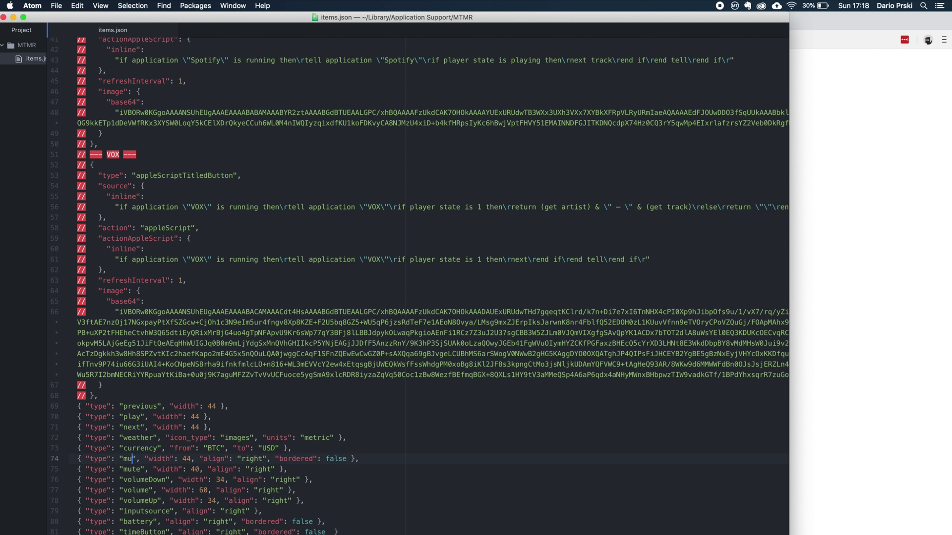
type("te")
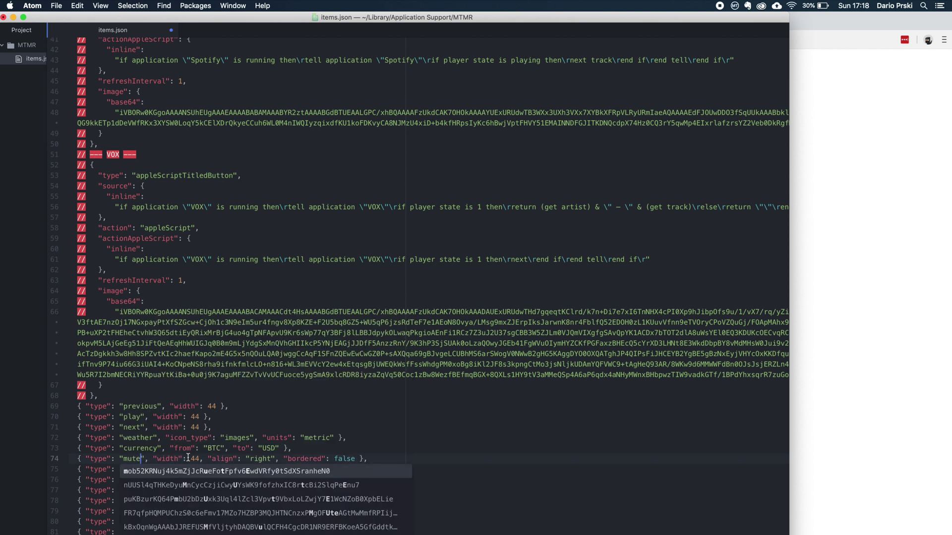
Set line 74 to type "mute", width 50, align "left", bordered true
key("Escape")
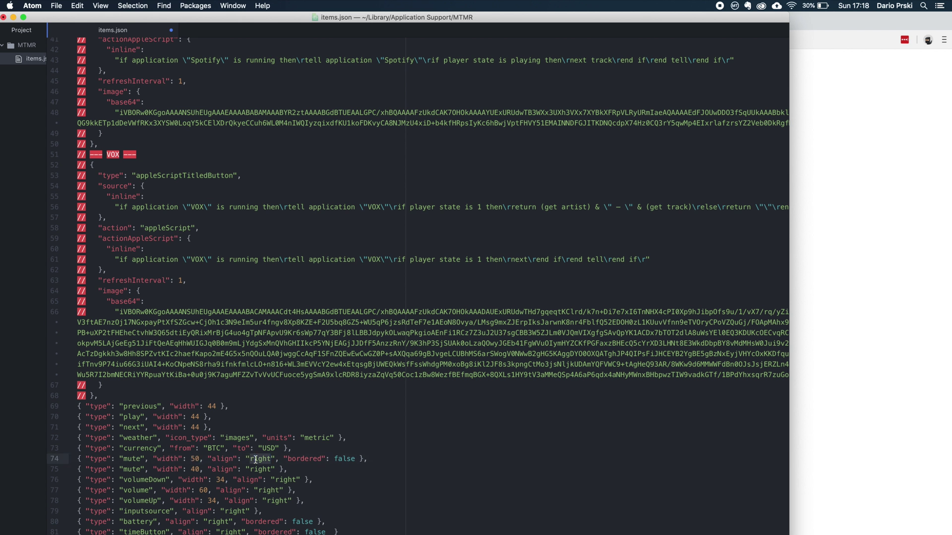
type("ft")
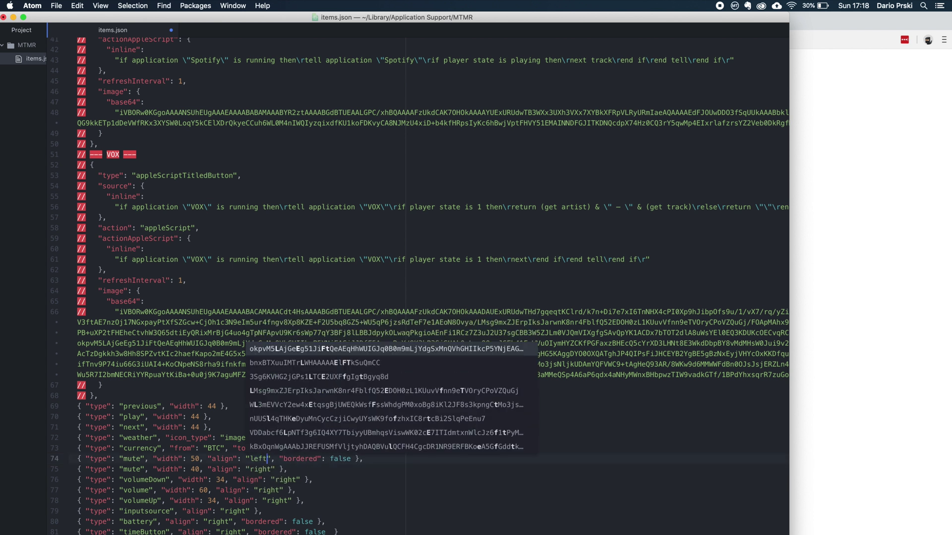
left_click(333, 458)
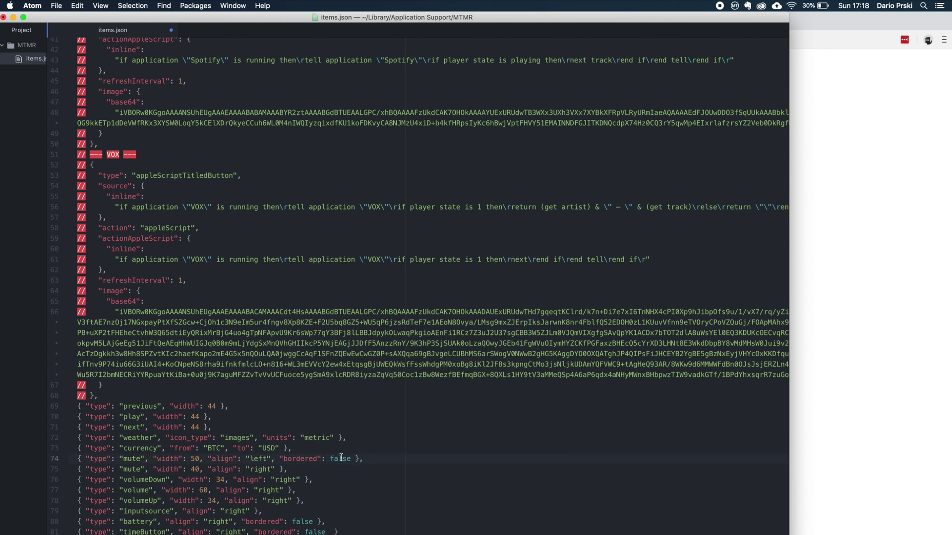
type("true")
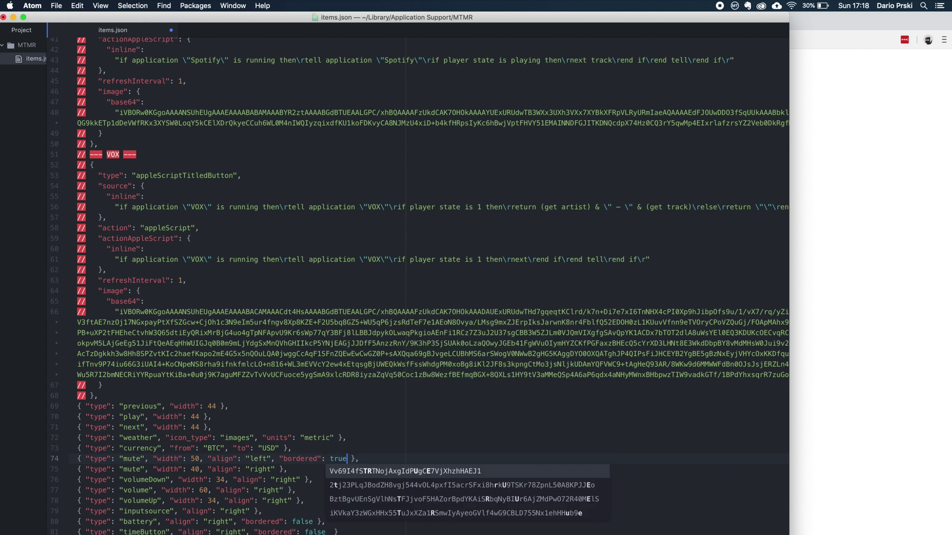
key("Escape")
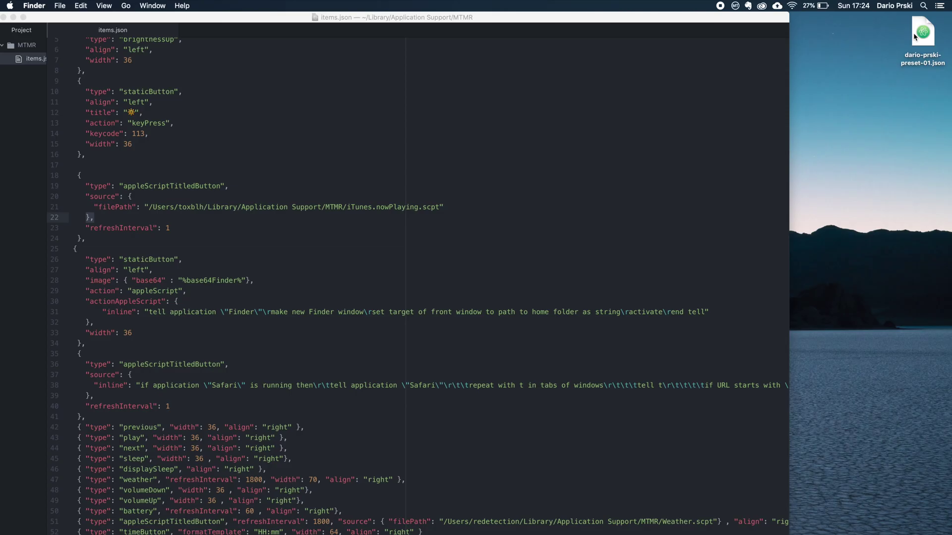
double_click(915, 37)
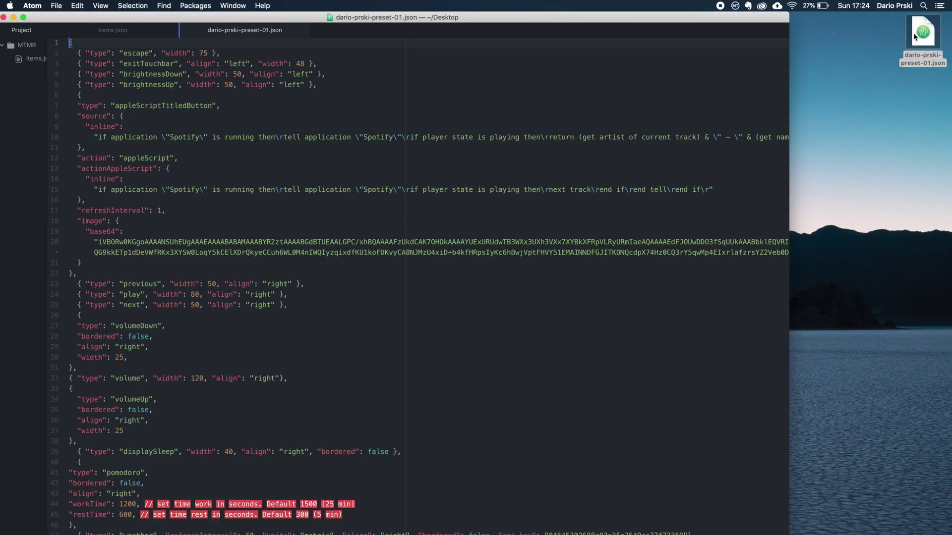
right_click(334, 198)
left_click(294, 203)
right_click(294, 203)
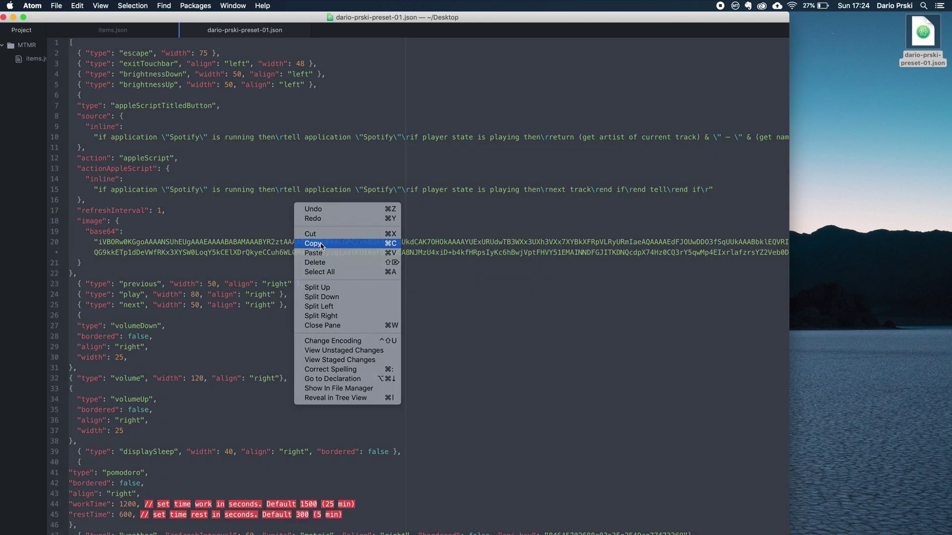
left_click(321, 246)
Replace all of items.json's text with the copied preset and save the file
left_click(122, 32)
left_click(357, 238)
right_click(357, 238)
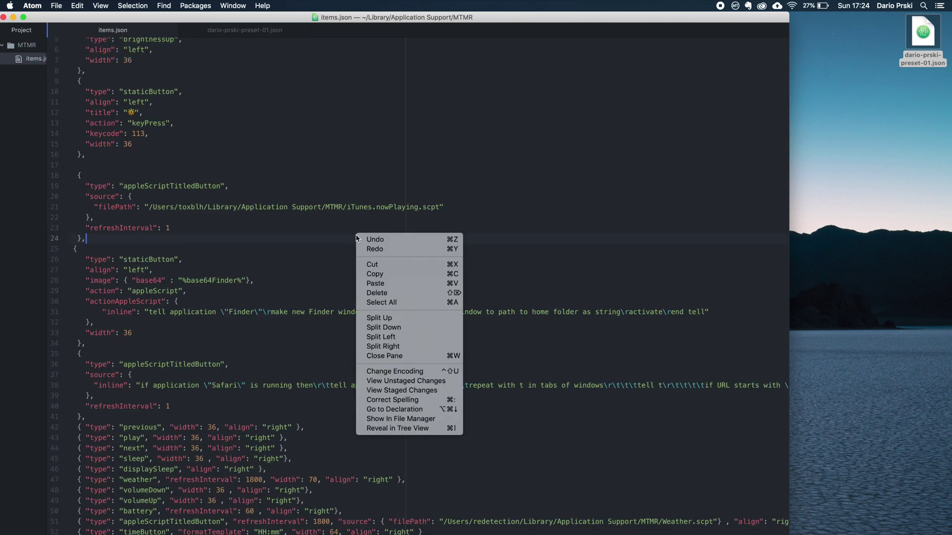
left_click(386, 303)
right_click(327, 262)
left_click(354, 313)
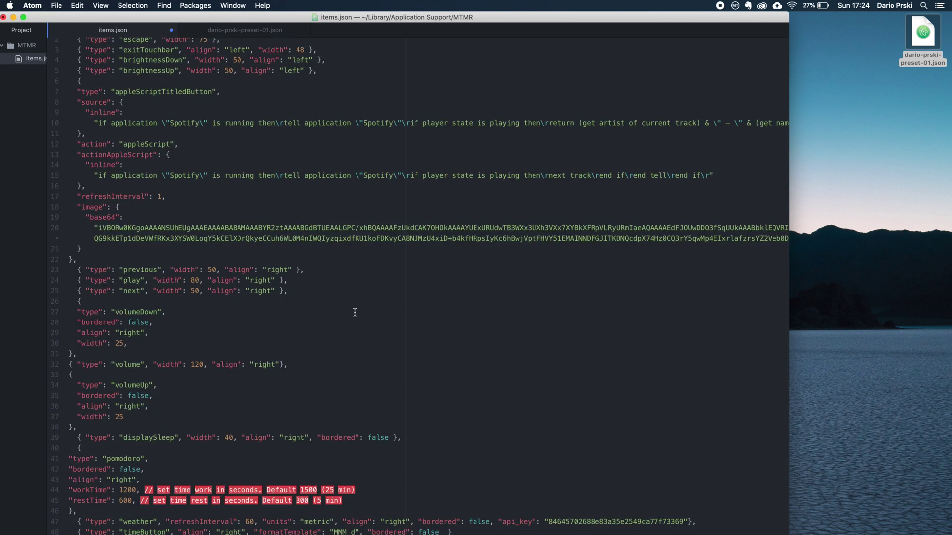
left_click(56, 6)
left_click(85, 82)
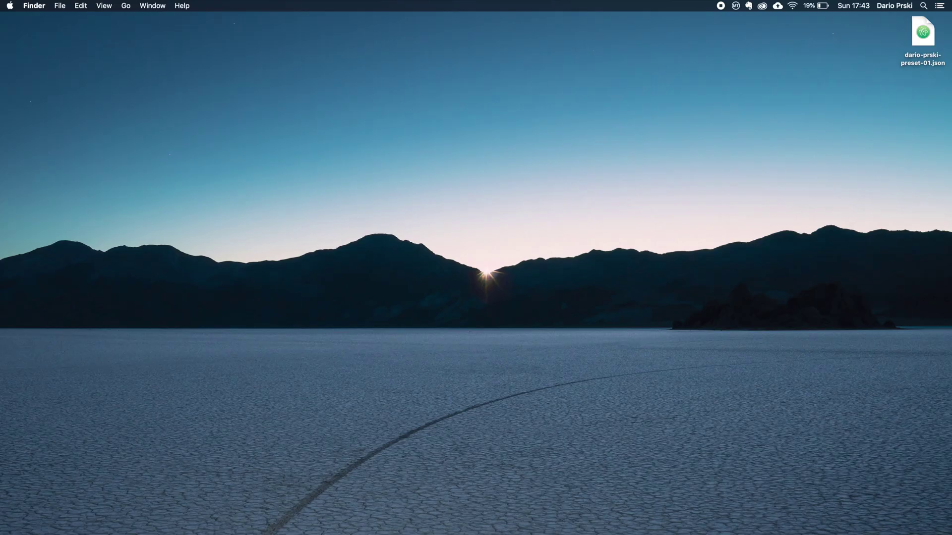
Turn on Start at login and toggle Hide Control Strip in MTMR's menu bar menu
left_click(737, 6)
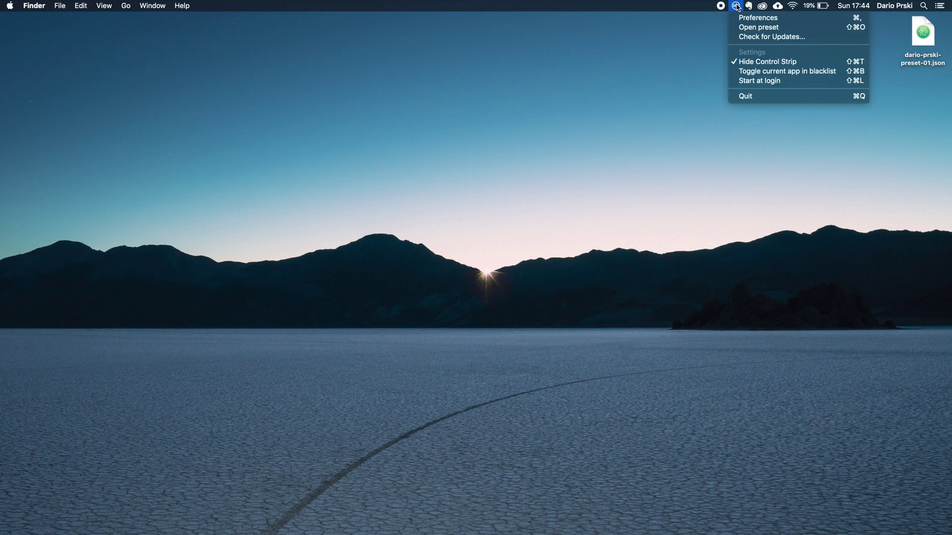
left_click(755, 83)
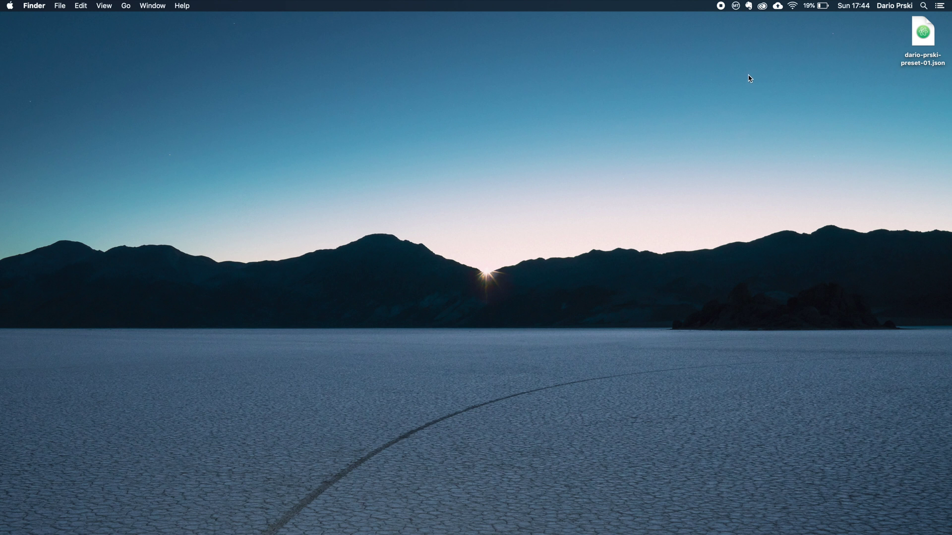
left_click(736, 7)
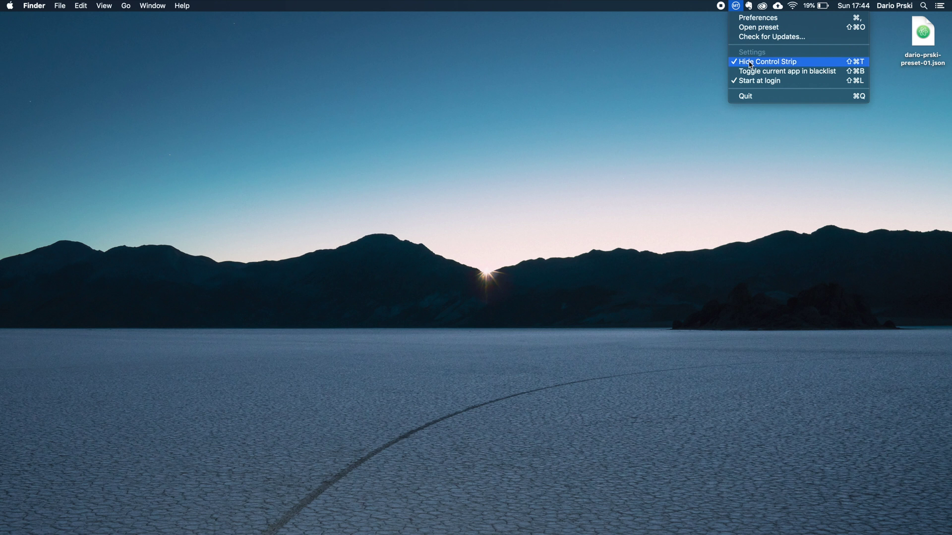
left_click(750, 64)
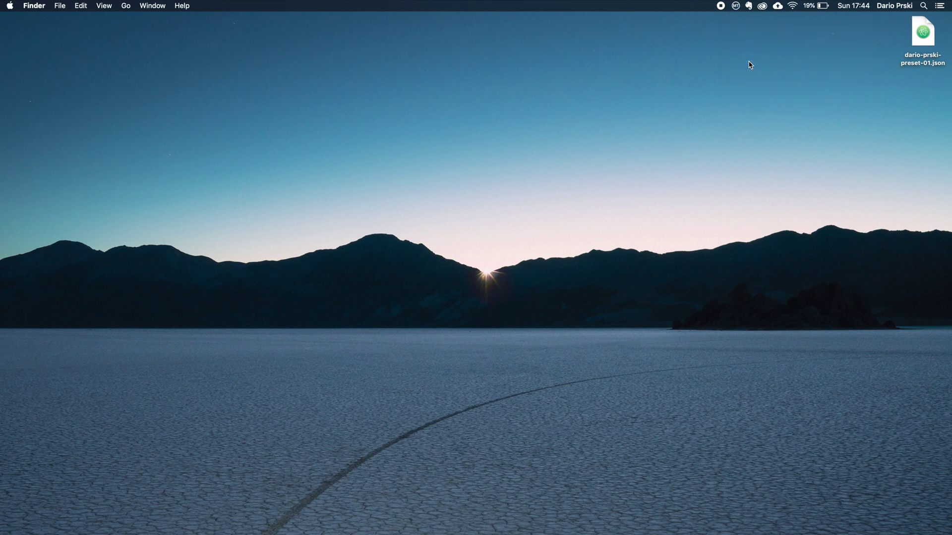